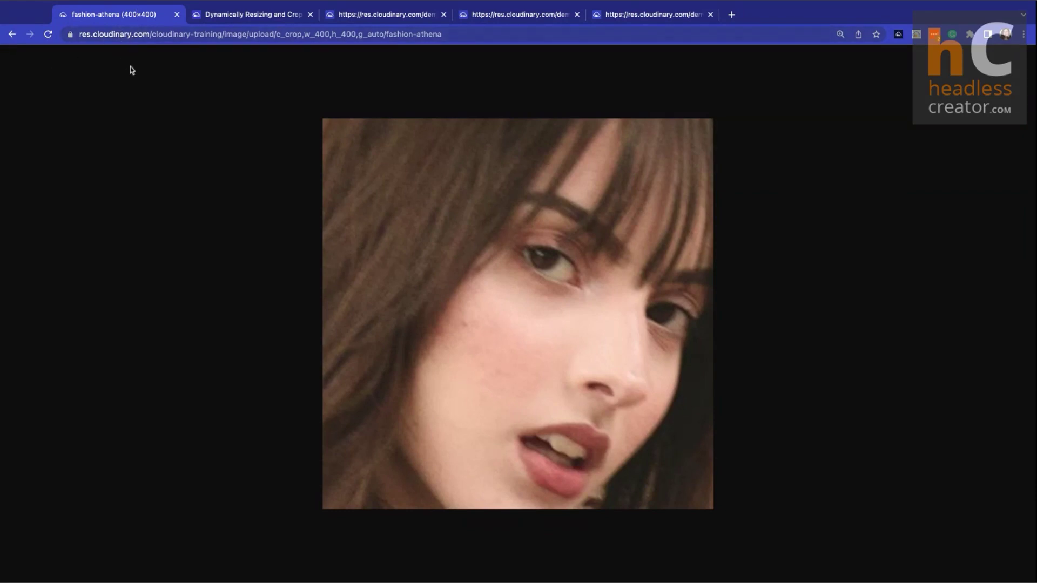
Open the resizing and cropping interactive demo and generate the square image with Crop (c_crop) mode and Auto (g_auto) gravity.
{"action": "left_click", "coordinate": [258, 18]}
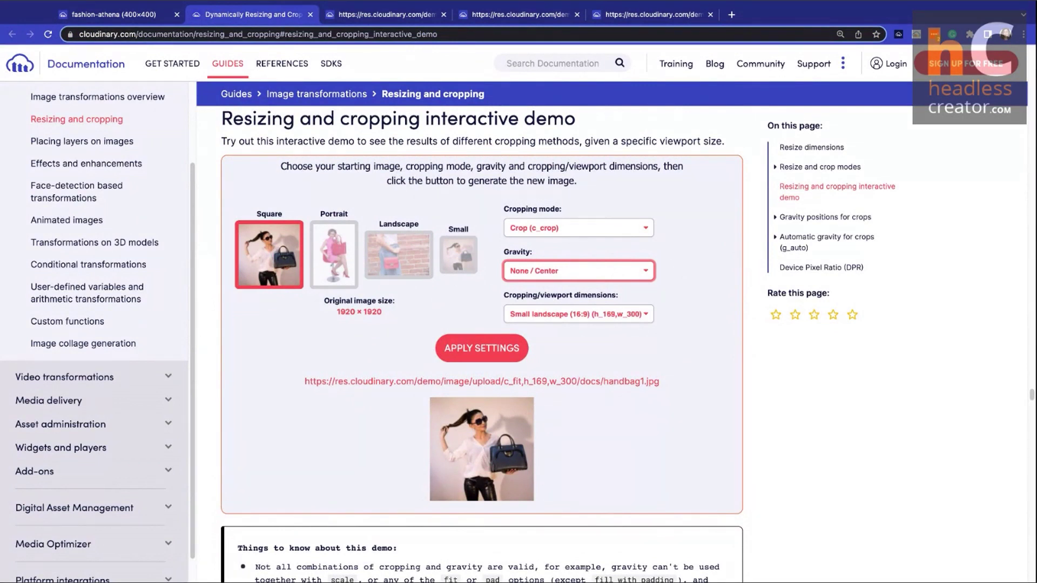
{"action": "left_click", "coordinate": [503, 365]}
{"action": "left_click", "coordinate": [501, 357]}
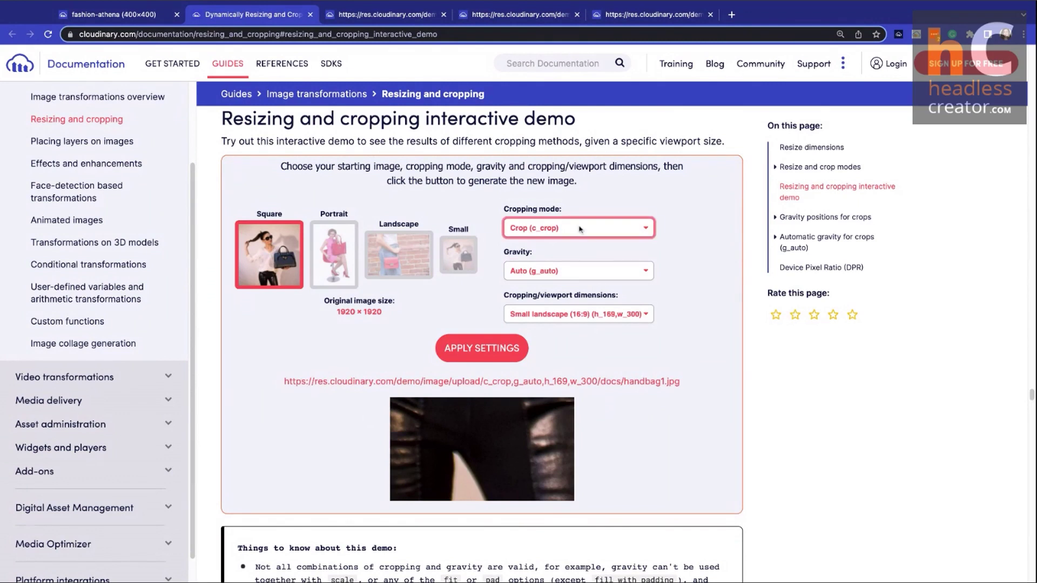
Generate the square image with the Fit (c_fit) cropping mode, then with Pad (c_pad).
{"action": "key", "text": "Down"}
{"action": "left_click", "coordinate": [482, 348]}
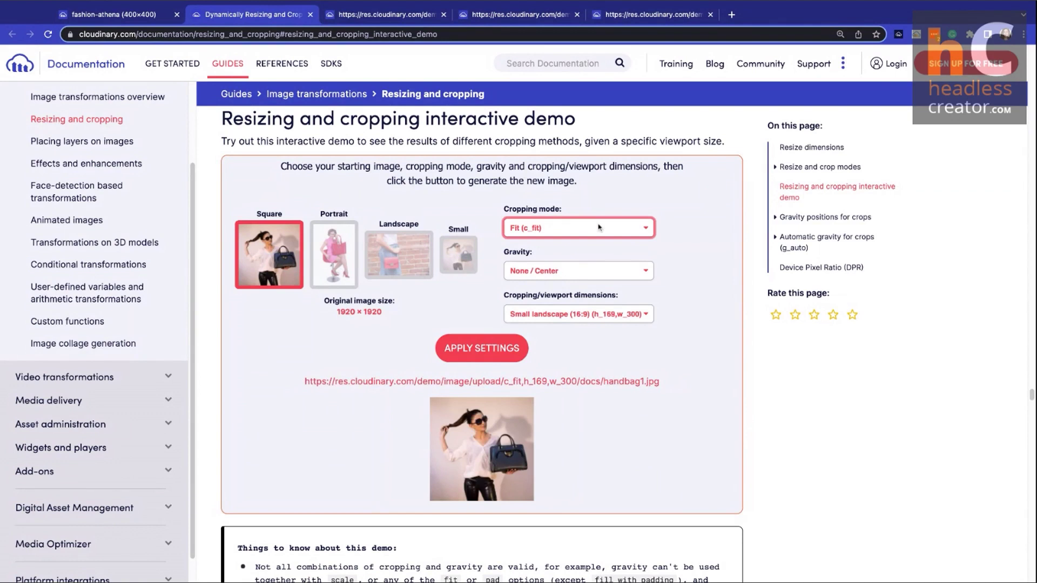
{"action": "key", "text": "Down"}
{"action": "left_click", "coordinate": [496, 346]}
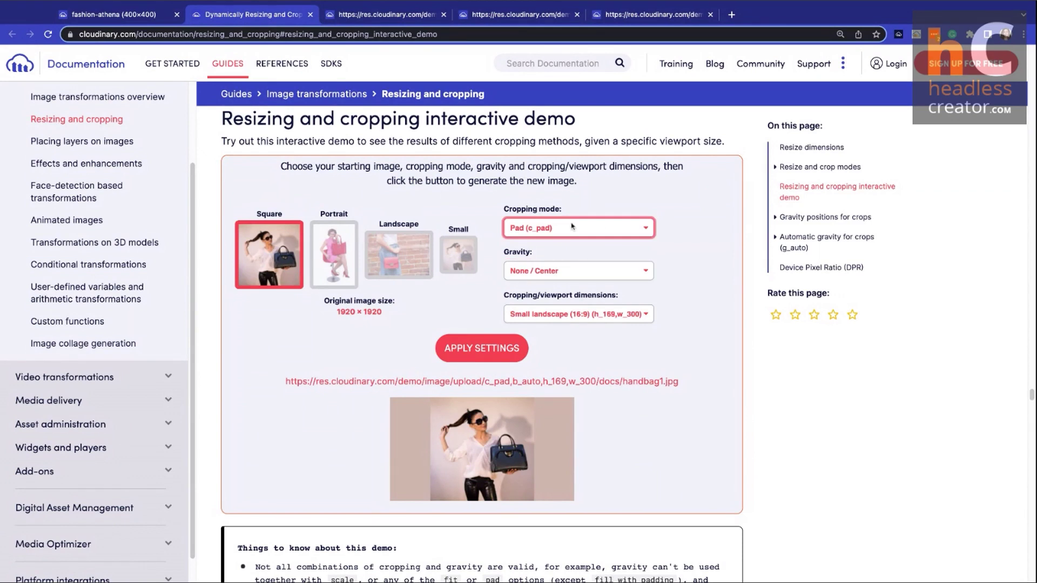
Generate the square image with the Thumbnail (c_thumb) cropping mode and Auto (g_auto) gravity.
{"action": "key", "text": "Up"}
{"action": "key", "text": "Up"}
{"action": "key", "text": "Down"}
{"action": "key", "text": "Tab"}
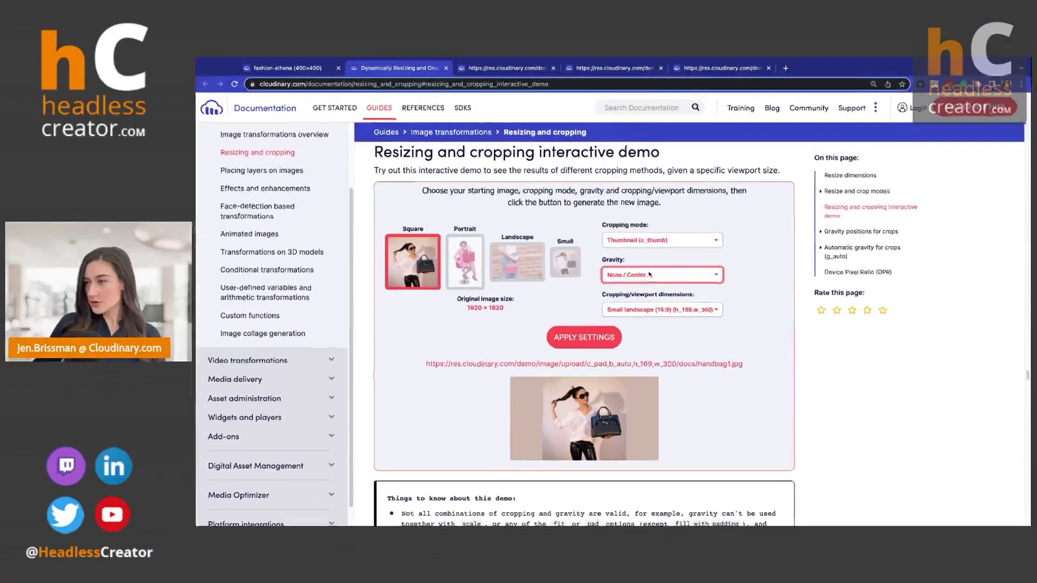
{"action": "key", "text": "Down"}
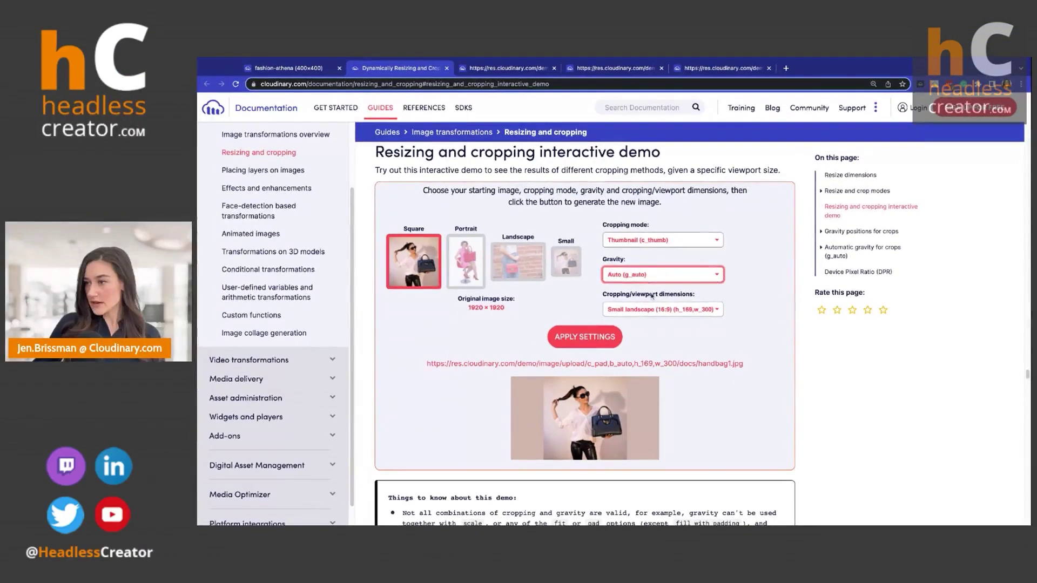
{"action": "left_click", "coordinate": [499, 354]}
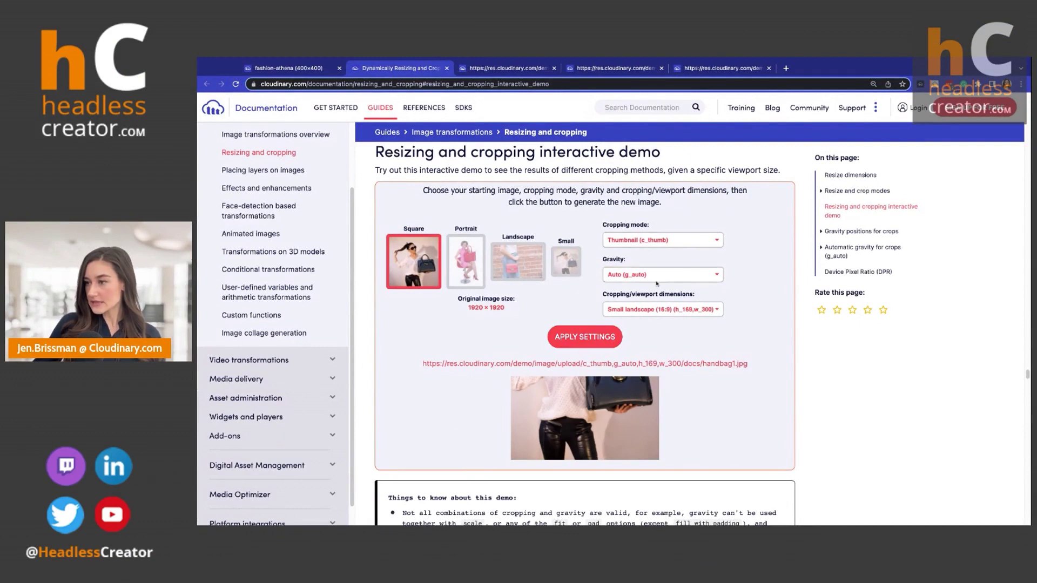
Generate the square image with the Limit fit cropping mode, then with Fill (c_fill), both with None / Center gravity.
{"action": "left_click", "coordinate": [655, 244]}
{"action": "left_click", "coordinate": [658, 241]}
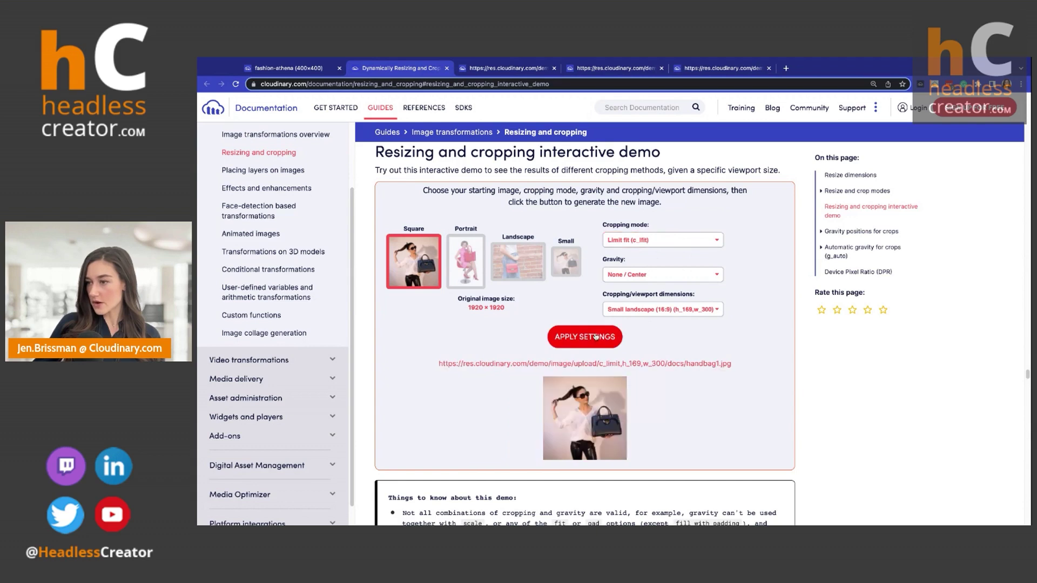
{"action": "left_click", "coordinate": [658, 241]}
{"action": "left_click", "coordinate": [656, 251]}
{"action": "left_click", "coordinate": [595, 340]}
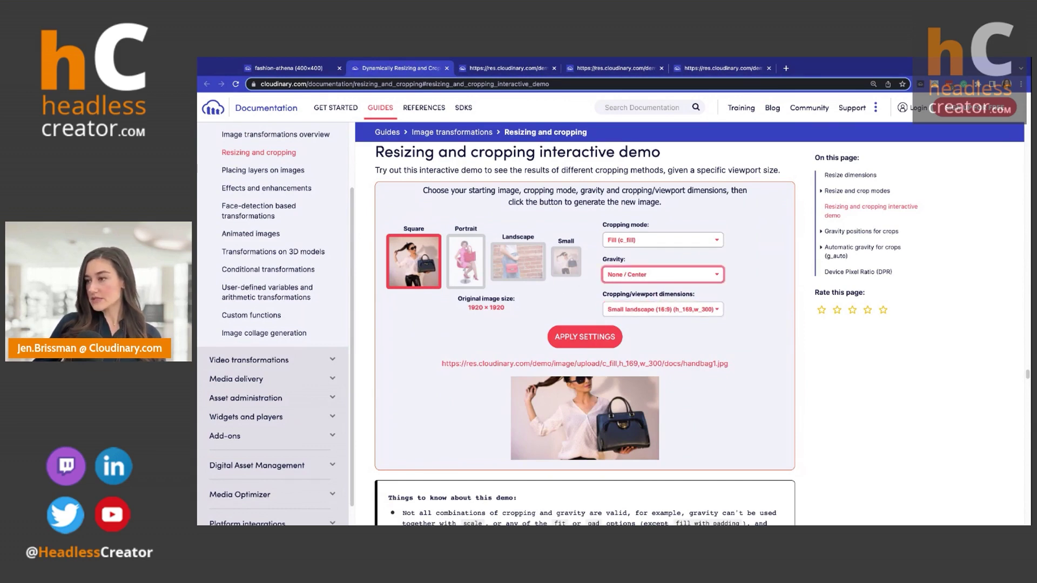
Set gravity to Handbag (g_handbag) and generate the image in Fill (c_fill) mode, then in Thumbnail (c_thumb) mode.
{"action": "left_click", "coordinate": [663, 274]}
{"action": "left_click", "coordinate": [585, 336]}
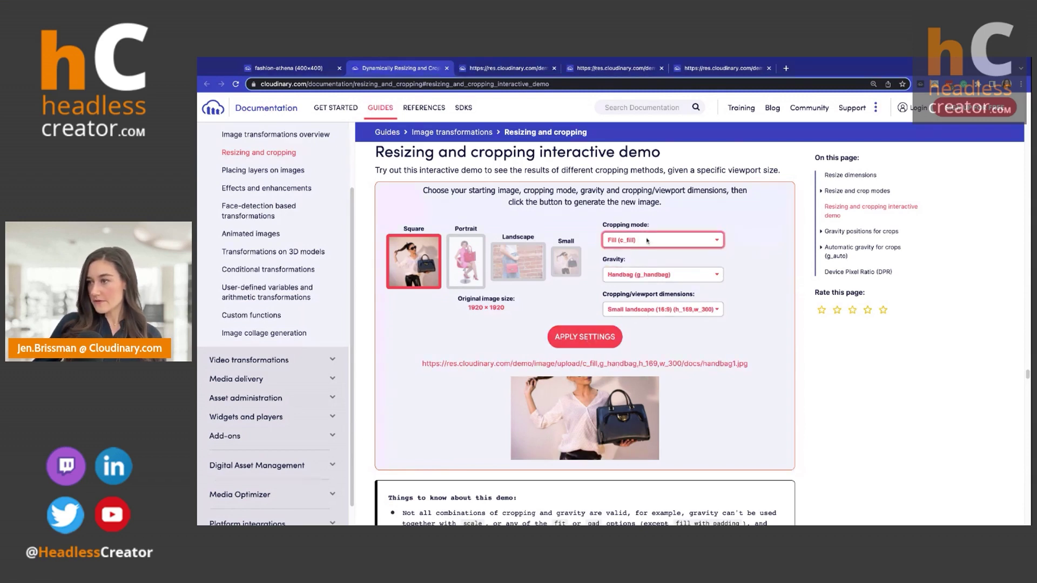
{"action": "left_click", "coordinate": [648, 241]}
{"action": "left_click", "coordinate": [584, 336]}
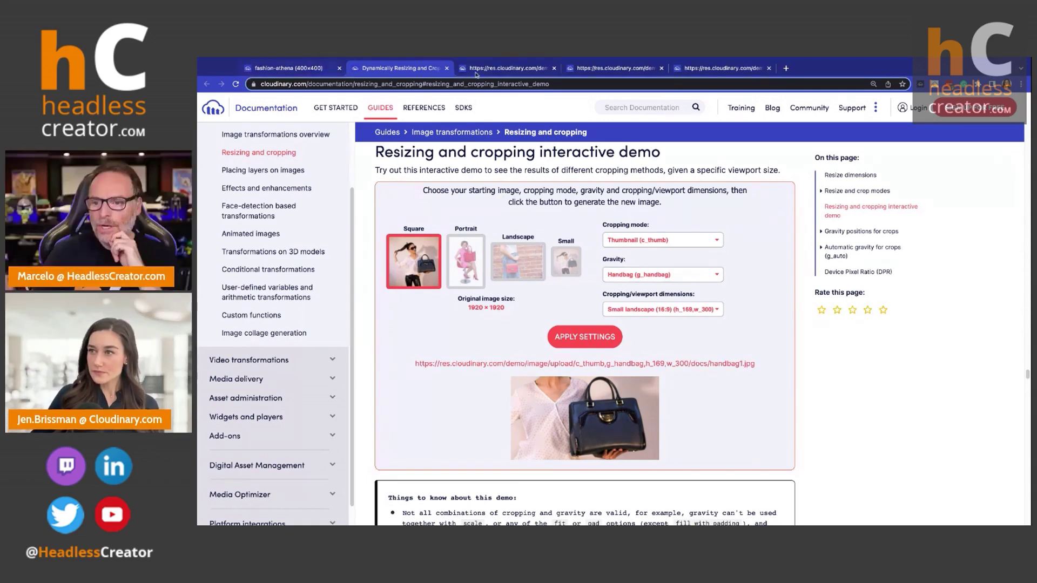
Generate the square image with Pad (c_pad) mode and None / Center gravity, and point out its delivery URL.
{"action": "left_click", "coordinate": [501, 69]}
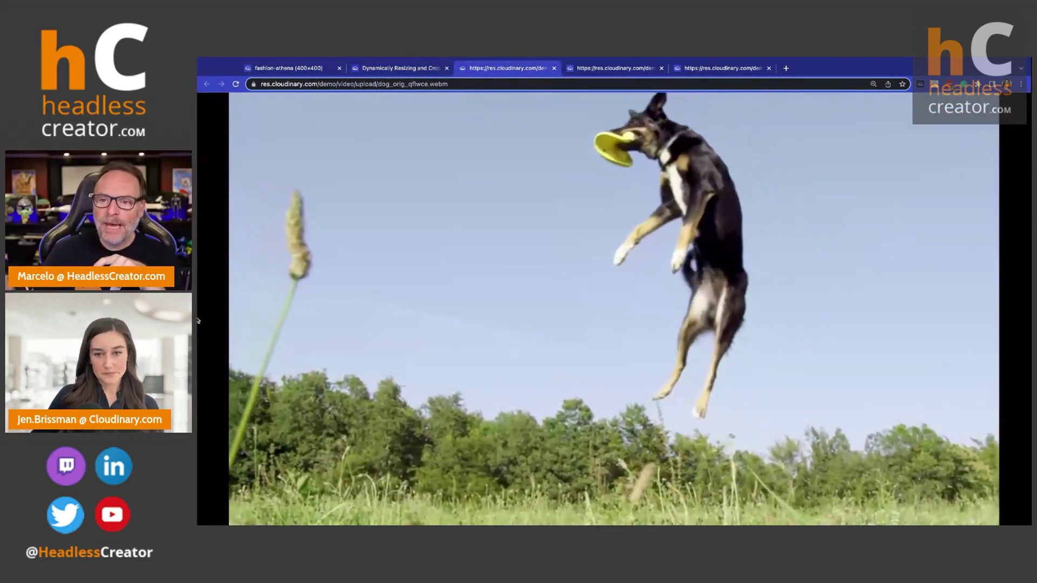
{"action": "left_click", "coordinate": [400, 68]}
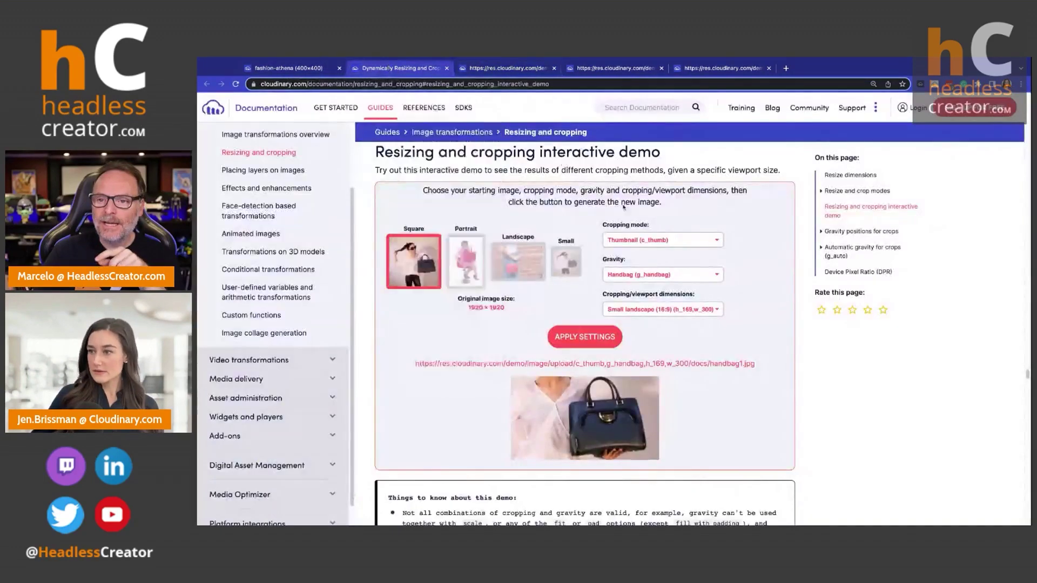
{"action": "left_click", "coordinate": [683, 277]}
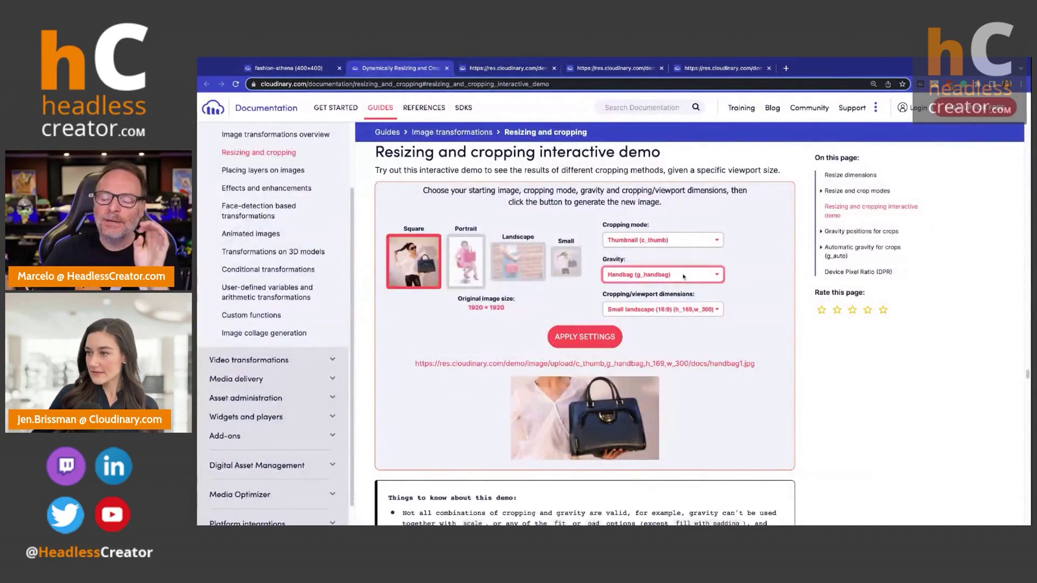
{"action": "left_click", "coordinate": [654, 236]}
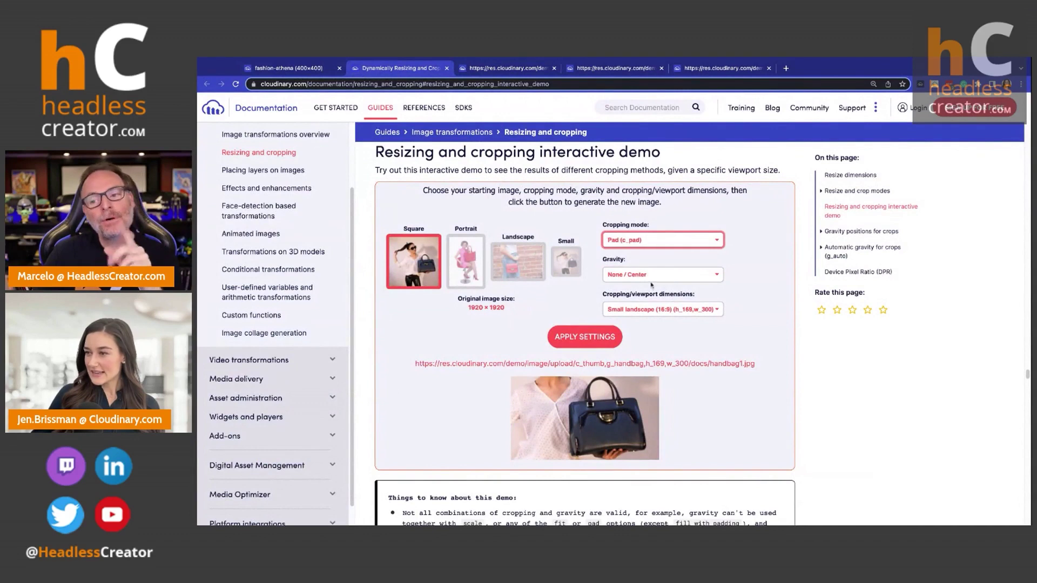
{"action": "left_click", "coordinate": [636, 309]}
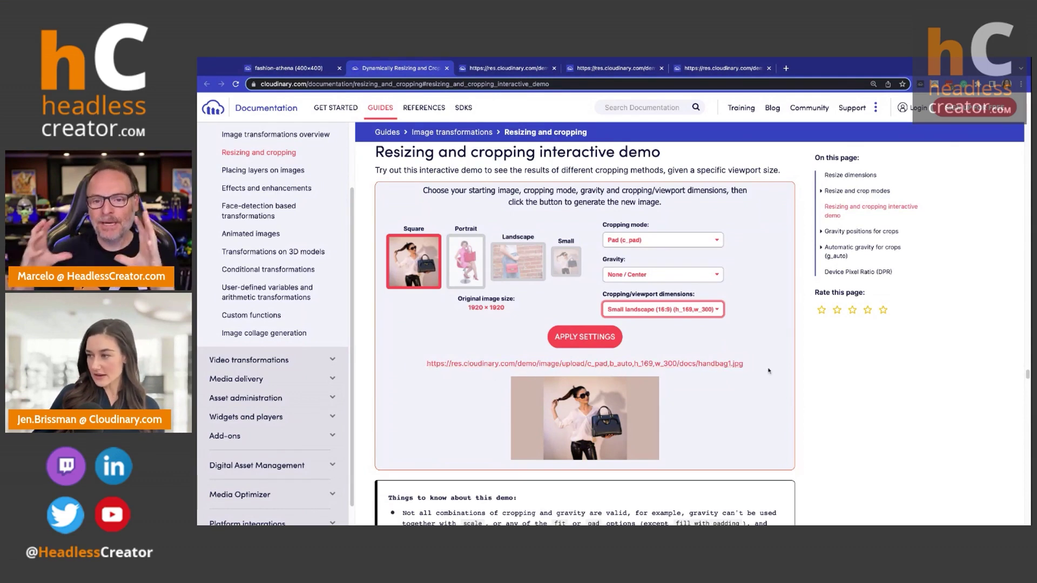
{"action": "left_click_drag", "start_coordinate": [495, 364], "coordinate": [427, 365]}
{"action": "left_click", "coordinate": [430, 402]}
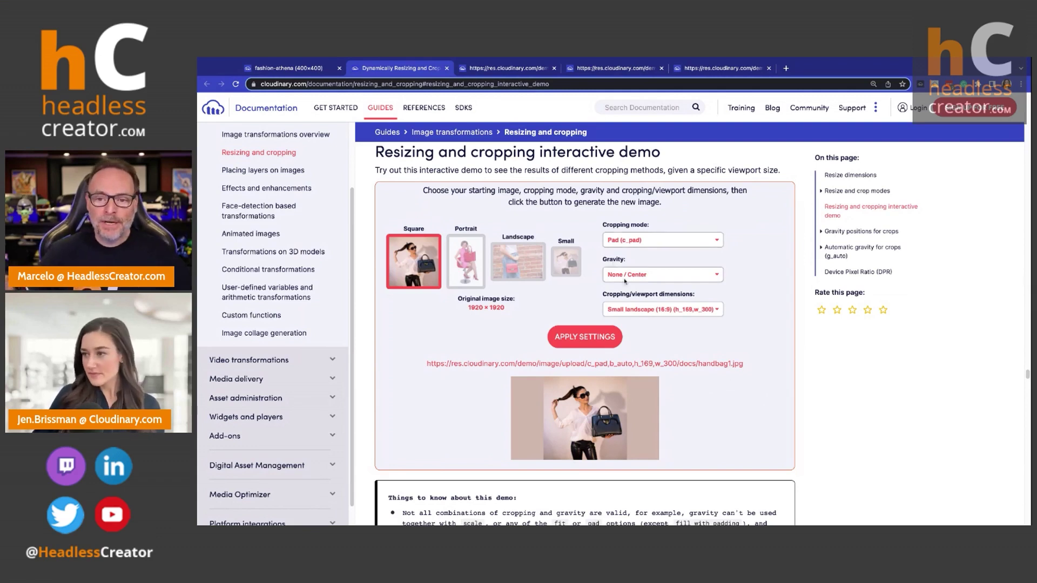
Generate the square image with Fit (c_fit), then try the Portrait, Landscape and Small starting images and reselect Square.
{"action": "left_click", "coordinate": [655, 240]}
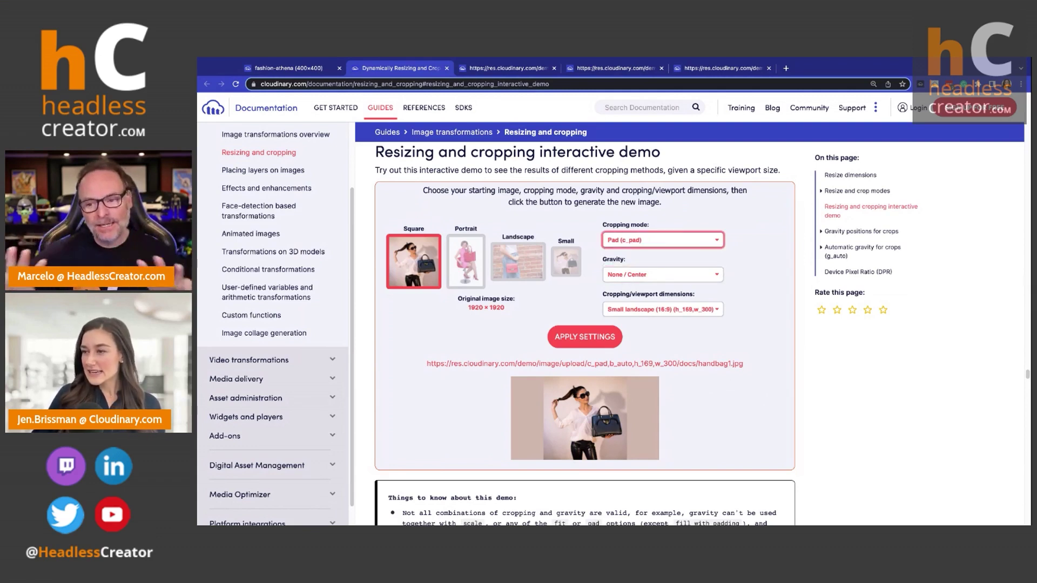
{"action": "left_click", "coordinate": [587, 341]}
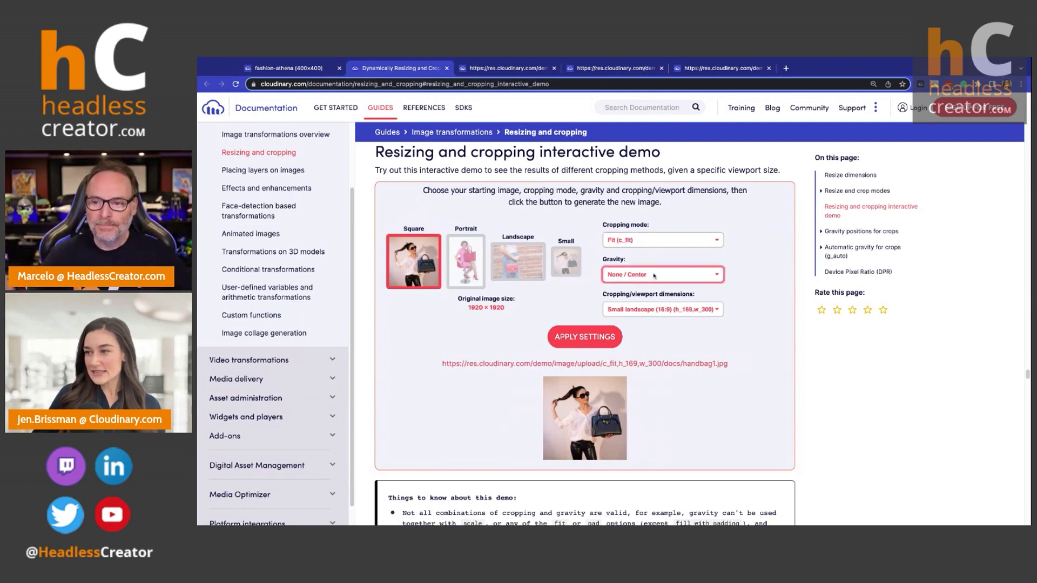
{"action": "left_click", "coordinate": [465, 261]}
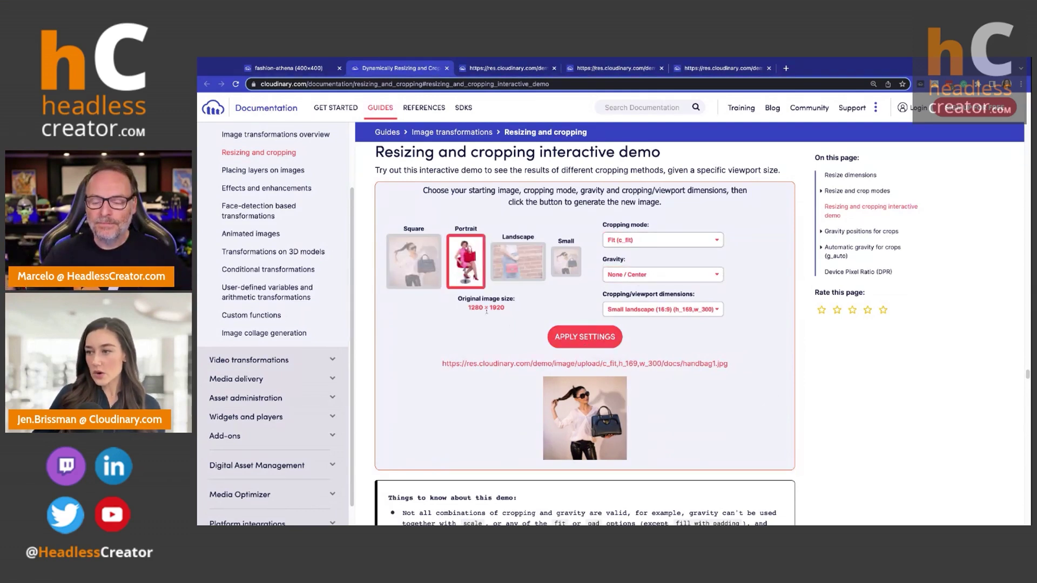
{"action": "left_click", "coordinate": [520, 263]}
{"action": "left_click", "coordinate": [575, 263]}
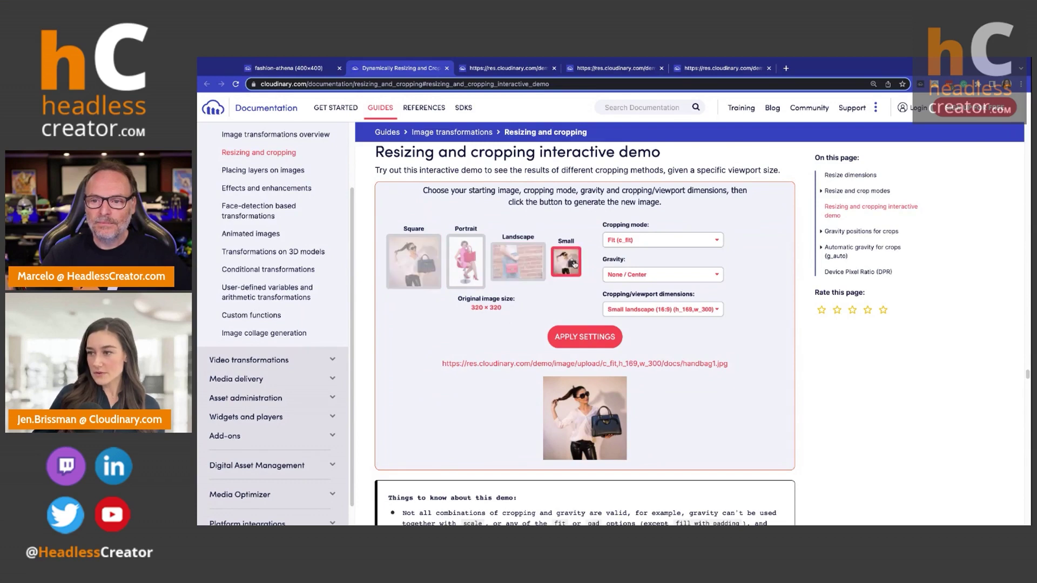
{"action": "left_click", "coordinate": [424, 273]}
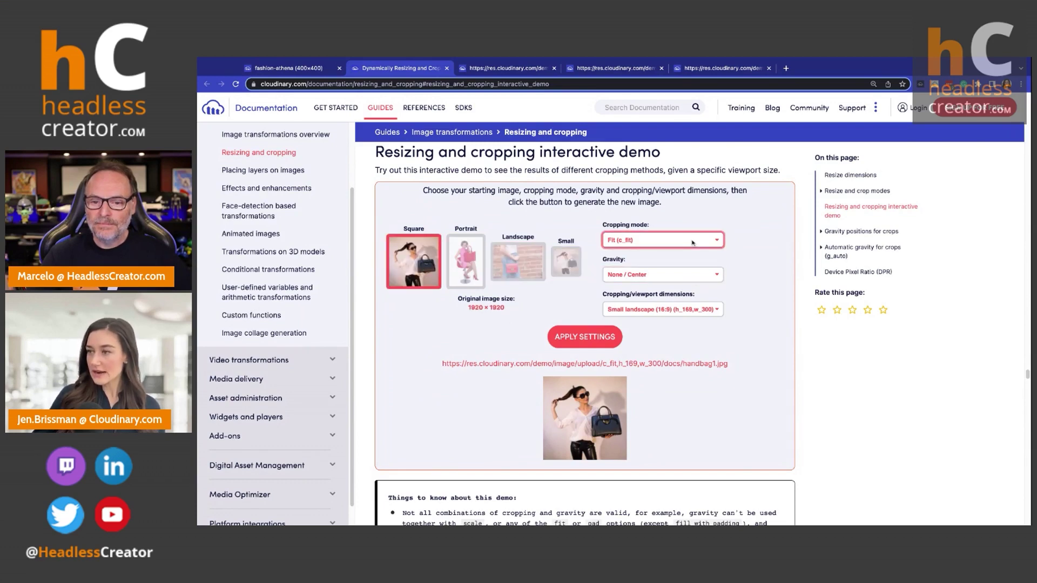
Set the cropping mode for the square image to Scale (c_scale).
{"action": "left_click", "coordinate": [651, 240]}
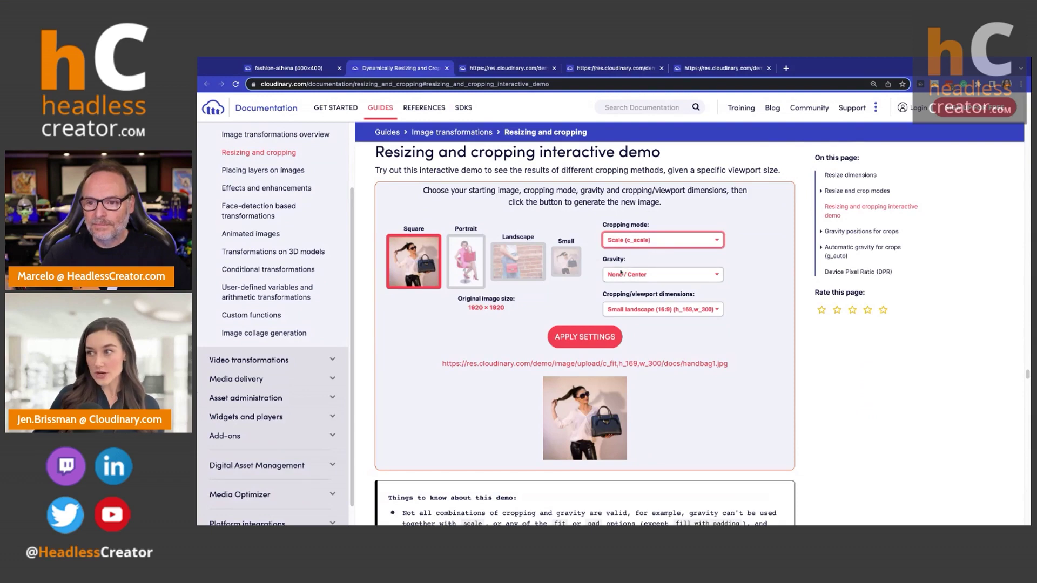
{"action": "left_click", "coordinate": [670, 277]}
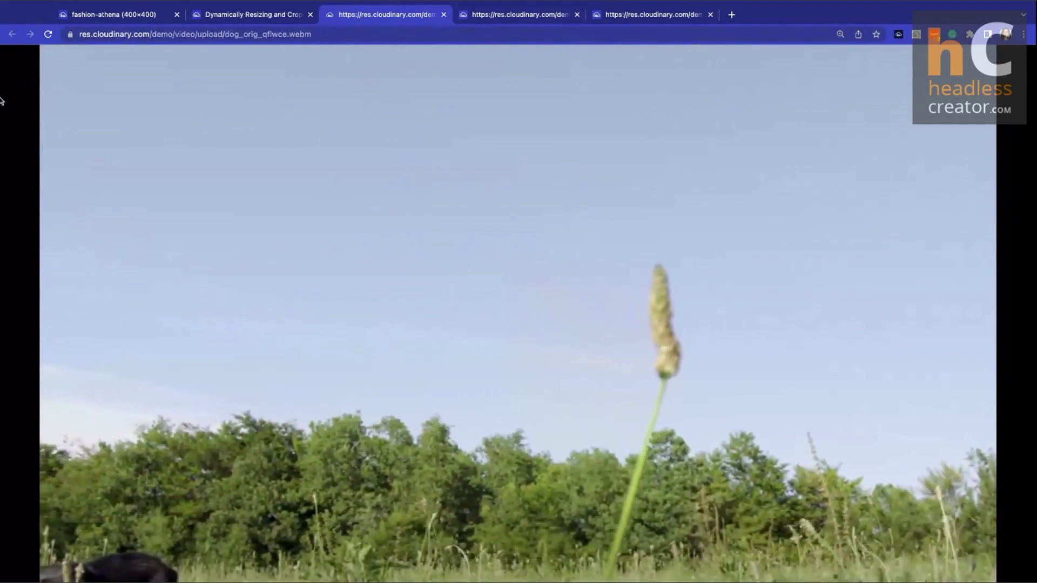
Play the dog video cropped with c_fill,h_400,w_244, then the version that adds g_auto, to compare how the subject is framed.
{"action": "left_click", "coordinate": [511, 16]}
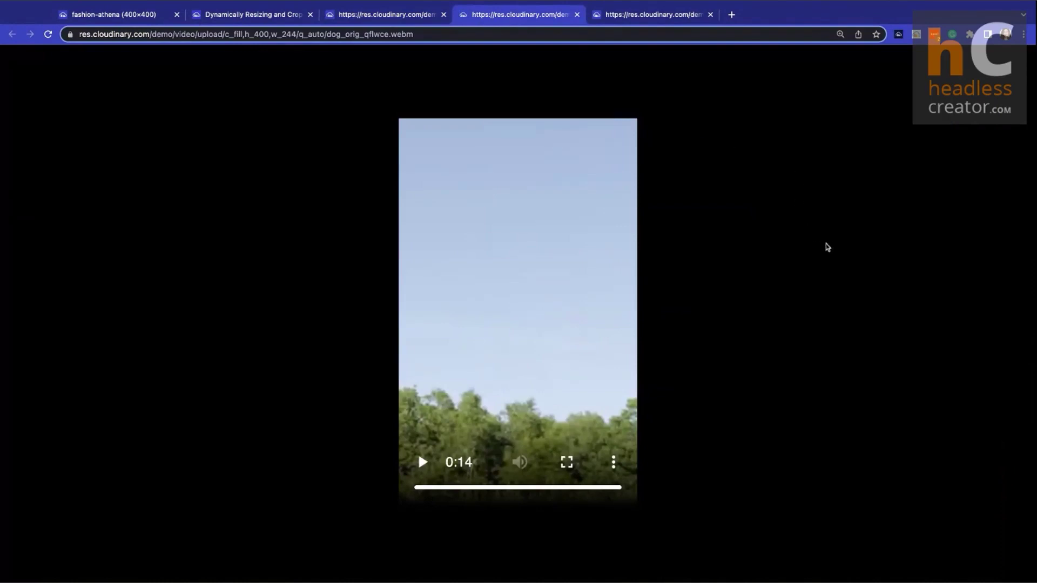
{"action": "left_click", "coordinate": [422, 462]}
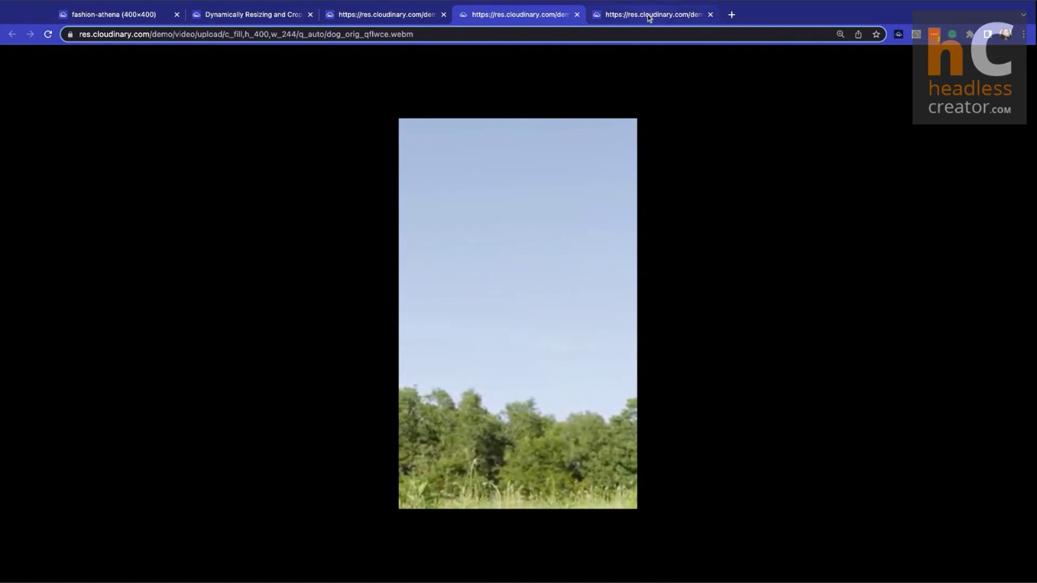
{"action": "key", "text": "ctrl+Tab"}
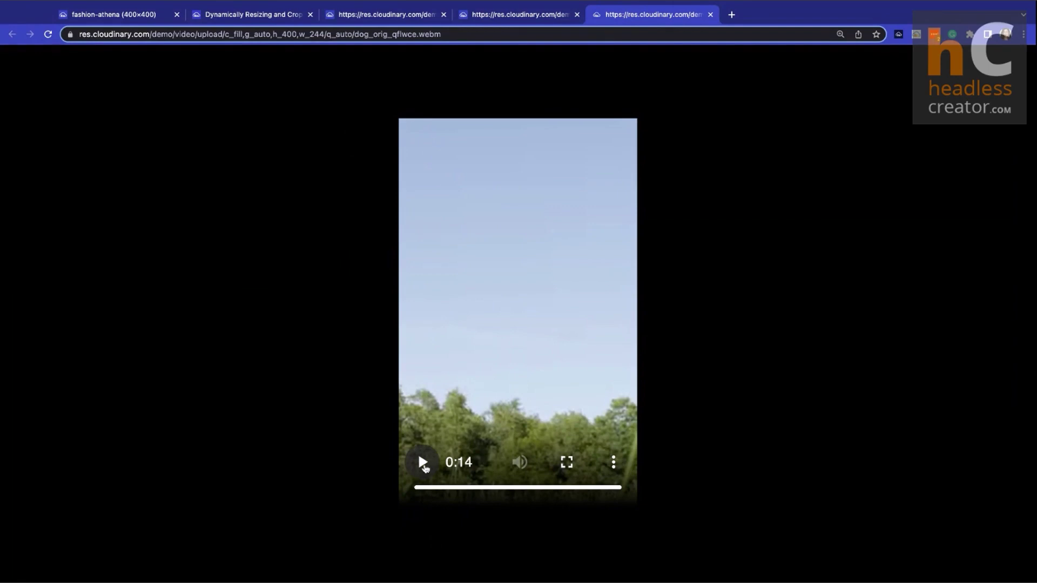
{"action": "left_click", "coordinate": [423, 463]}
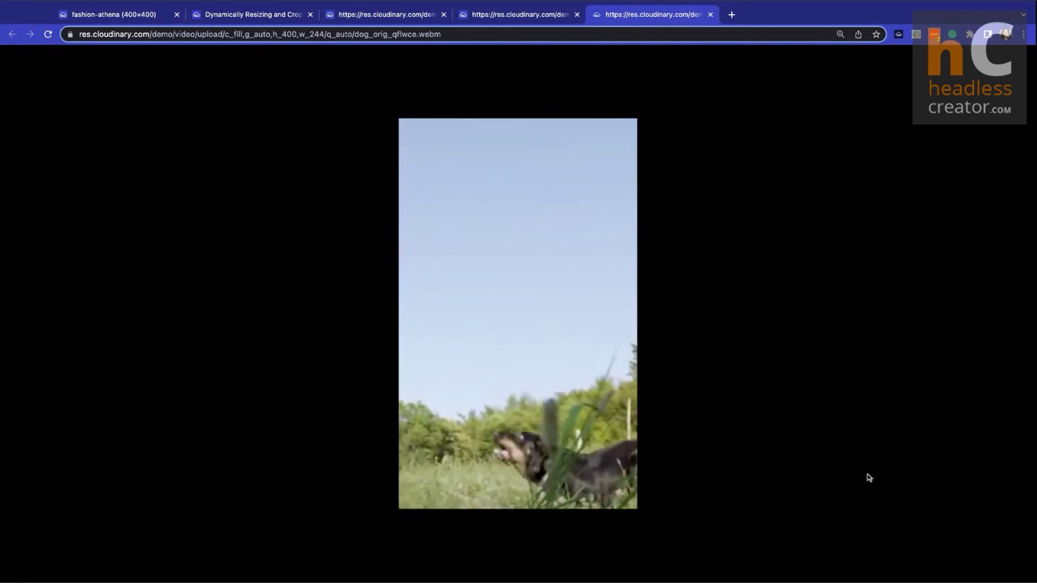